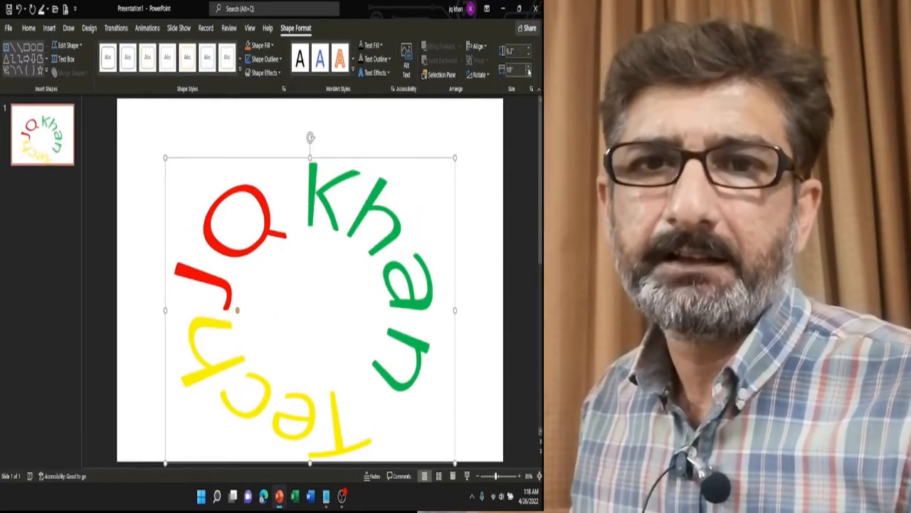
- Set the circular text box's width to 10.1" and move it up towards the middle of the slide
left_click(529, 73)
left_click(528, 72)
left_click(529, 73)
left_click(529, 72)
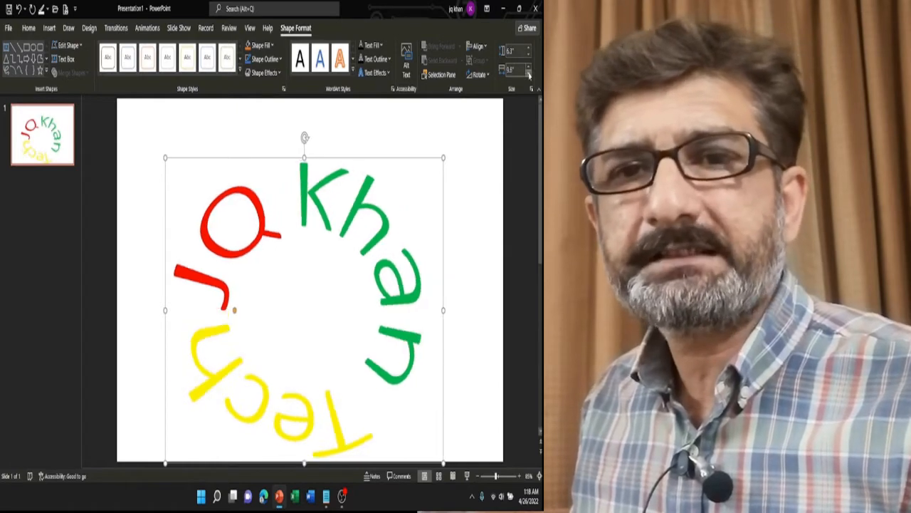
left_click(528, 69)
left_click(528, 69)
left_click(528, 69)
left_click(529, 69)
left_click(528, 69)
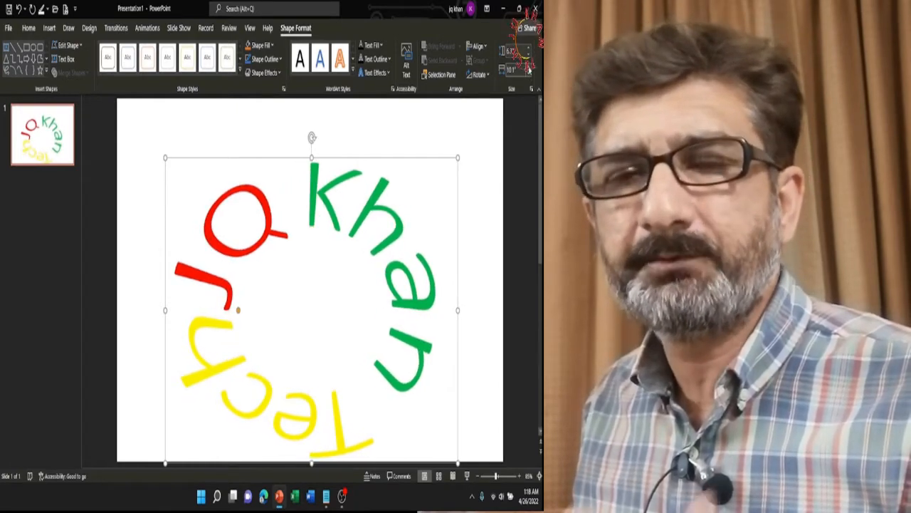
left_click_drag(299, 158, 302, 129)
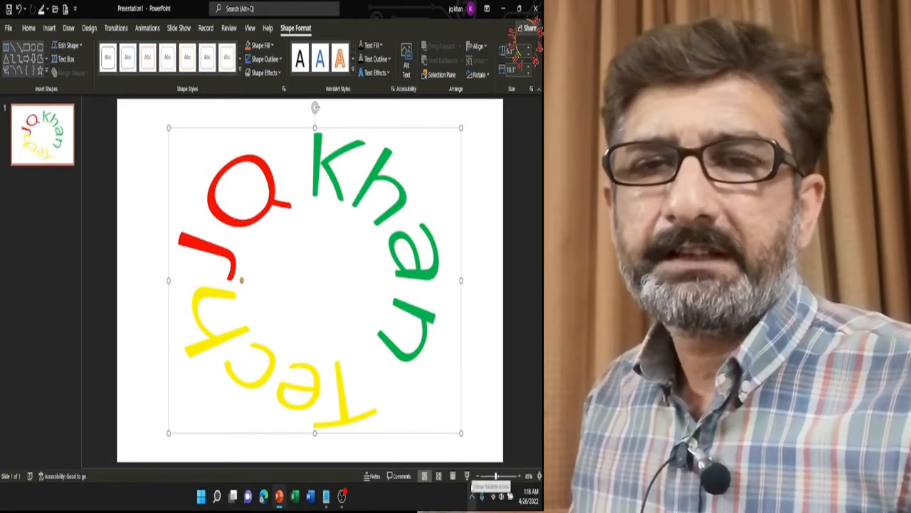
- Play the slide show from the current slide and exit it after viewing the circular text
left_click(467, 475)
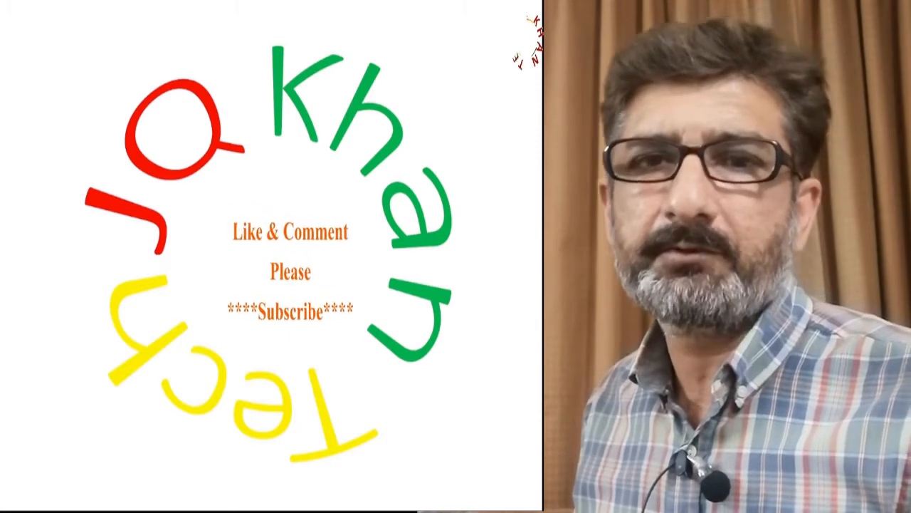
key("Escape")
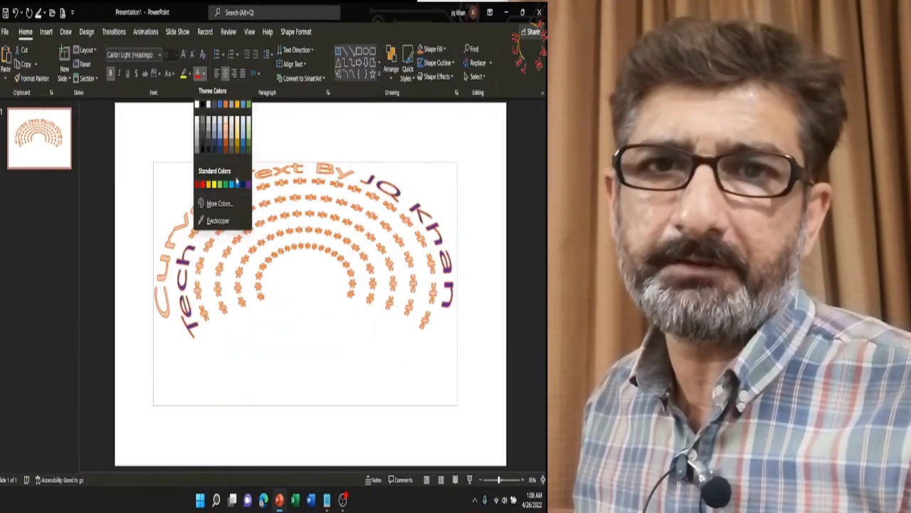
left_click(268, 311)
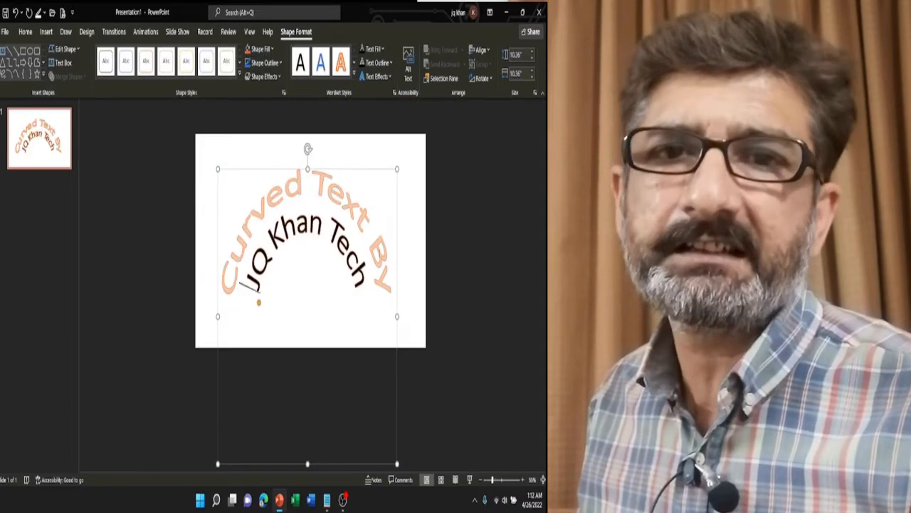
key("Escape")
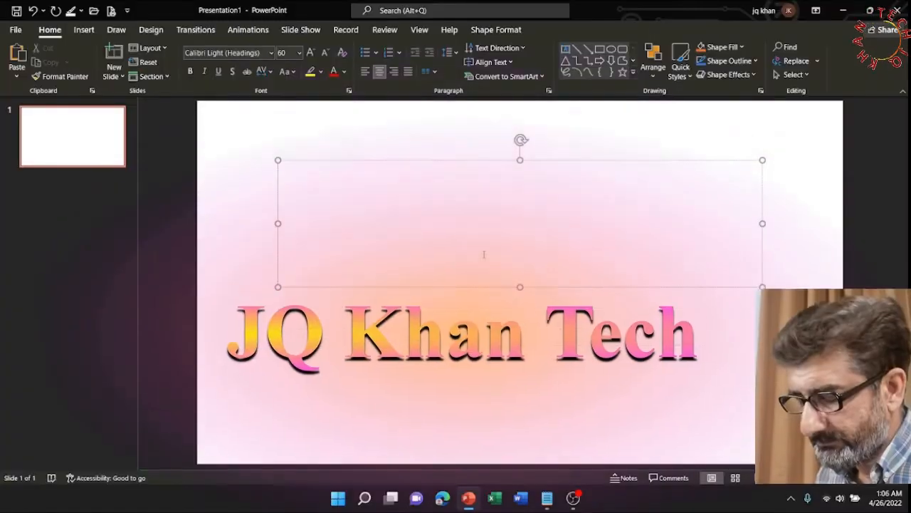
- Enter "Curved Text By JQ Khan Tech" in the title placeholder
type("cur")
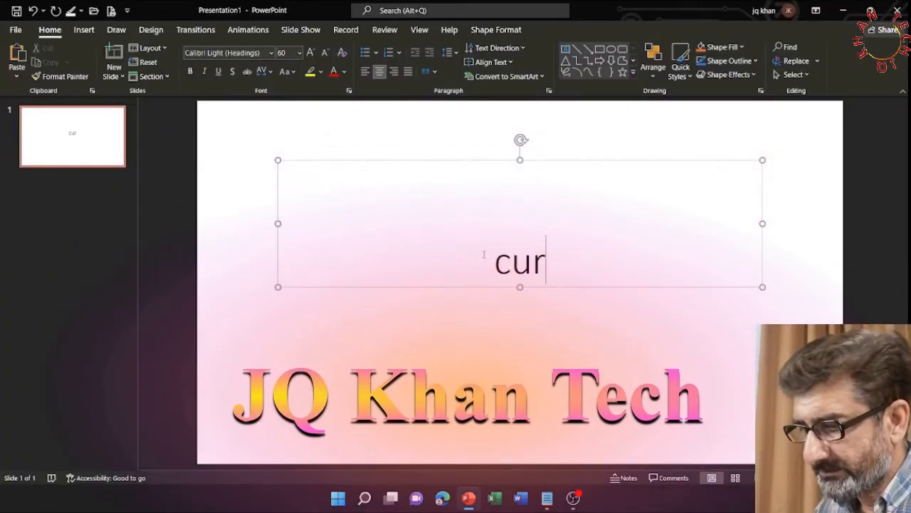
type("ved t")
key("BackSpace")
type("T")
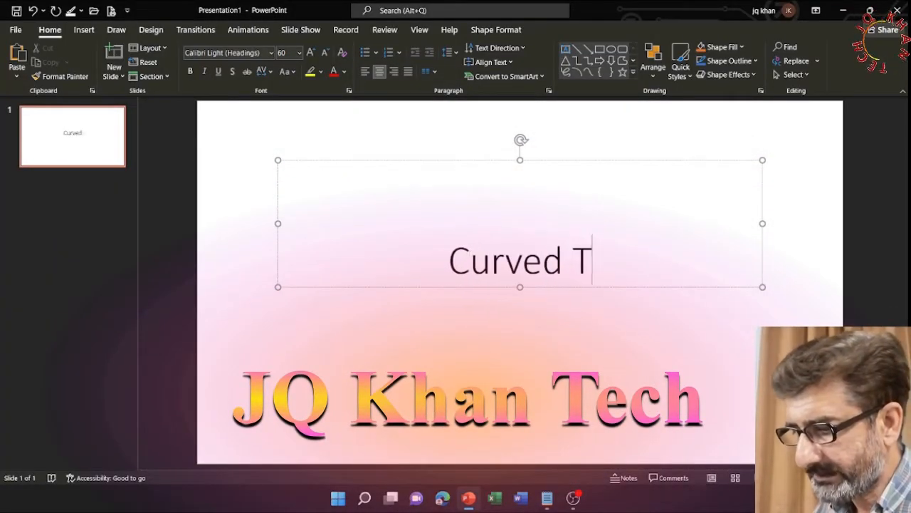
type("ext By JQ ")
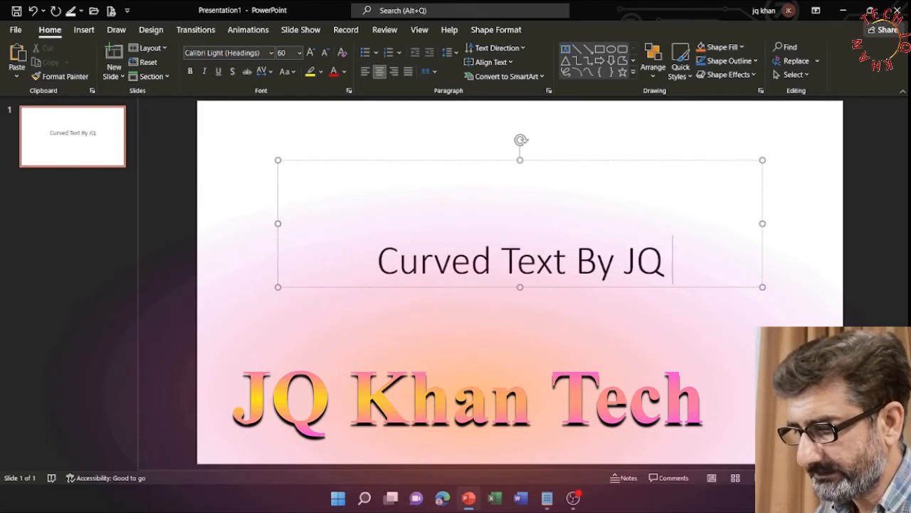
type("Khan")
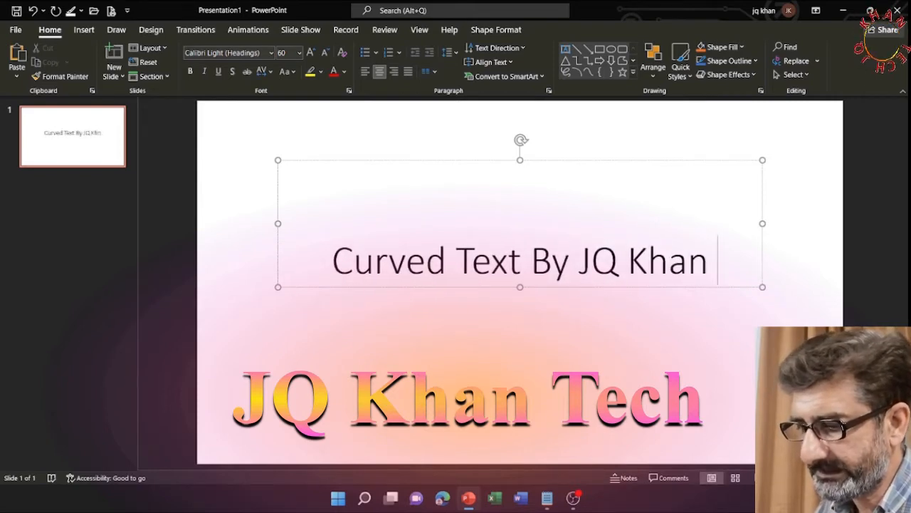
type(" Tech")
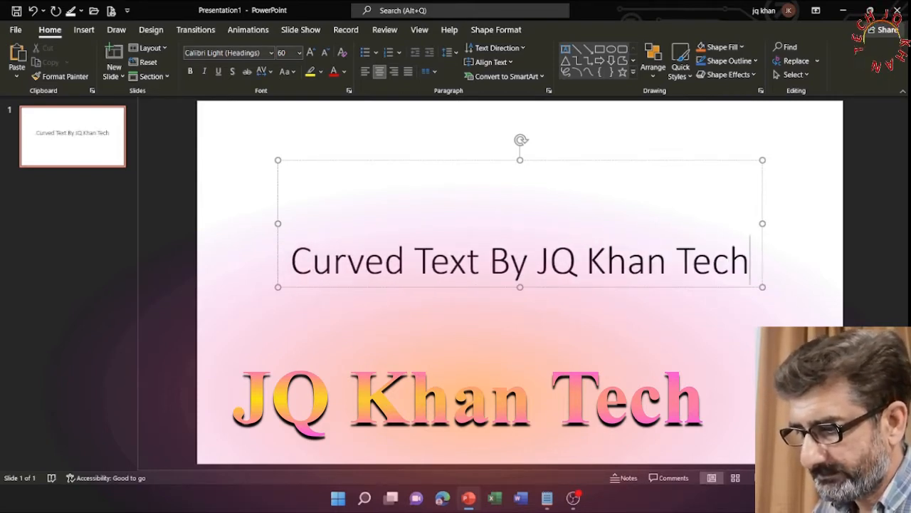
- Bend the entire title text into an upward arch with the arch-shaped Warp transform text effect
key("ctrl+a")
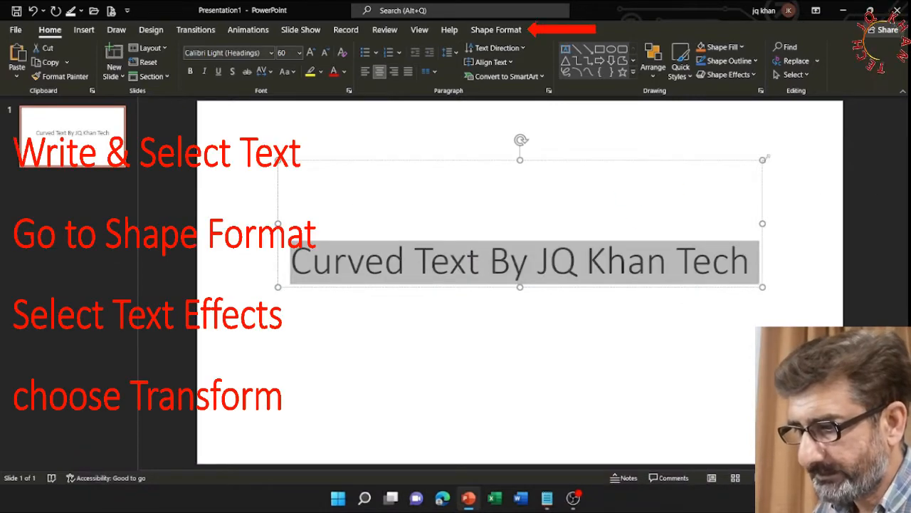
left_click(502, 30)
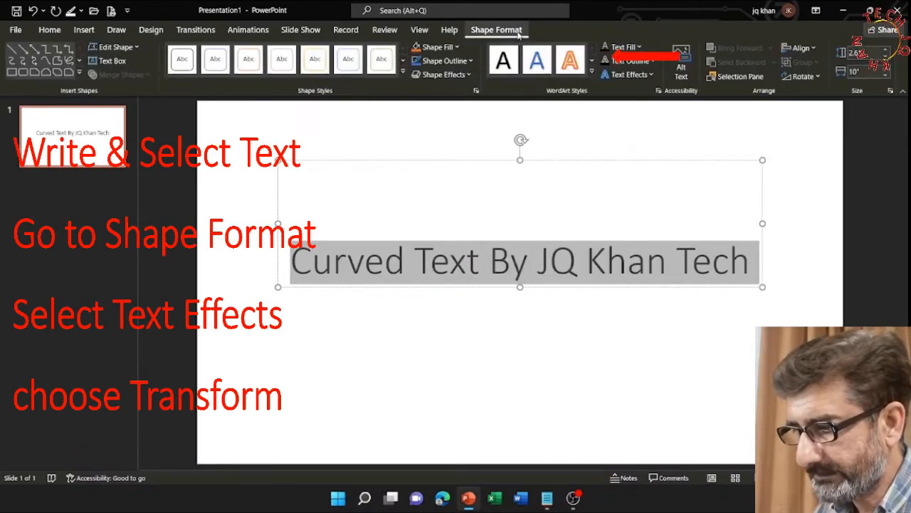
left_click(650, 75)
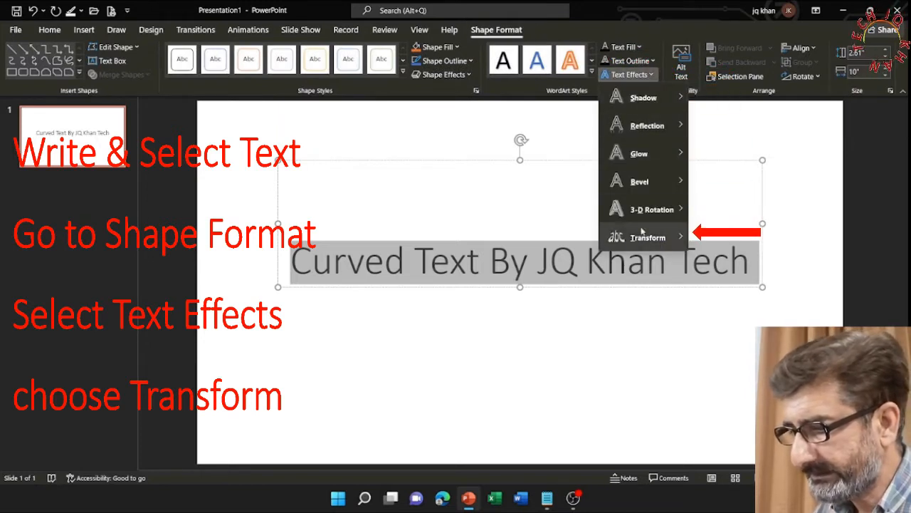
mouse_move(643, 241)
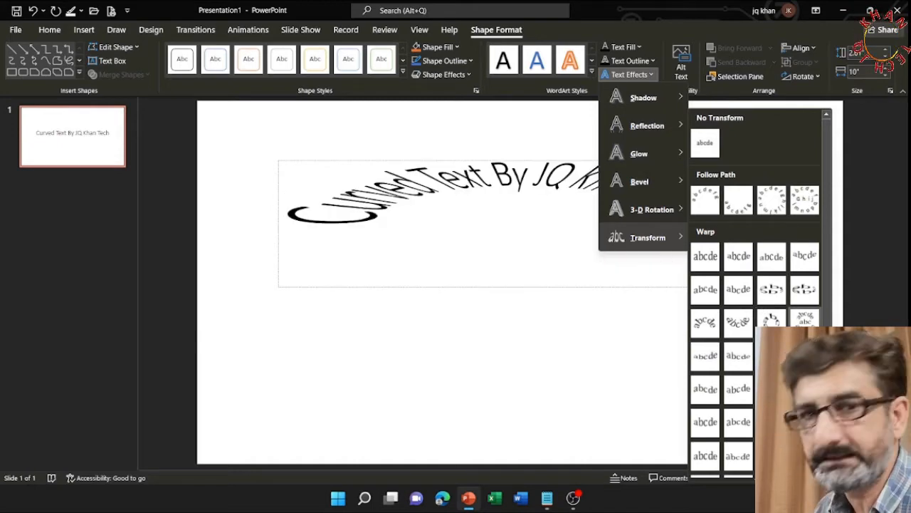
left_click(708, 324)
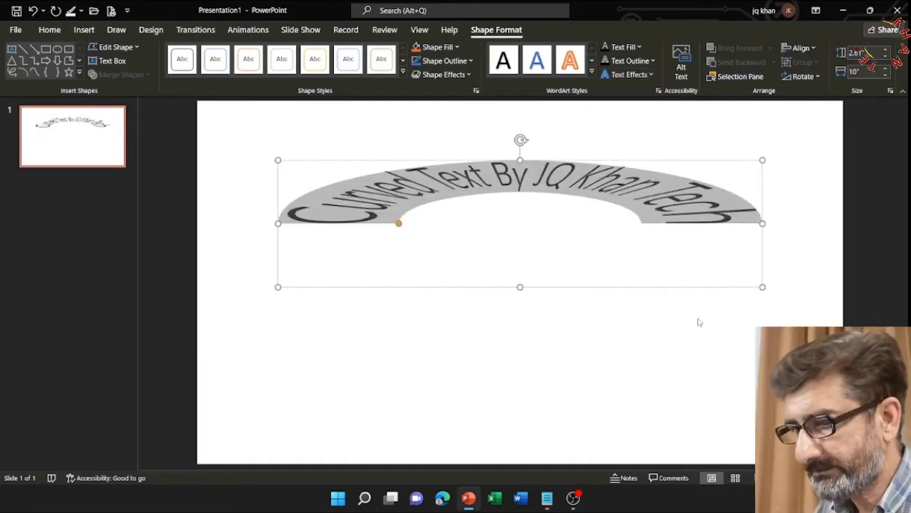
- Make the arched text bold and increase its font size by two steps
left_click(50, 29)
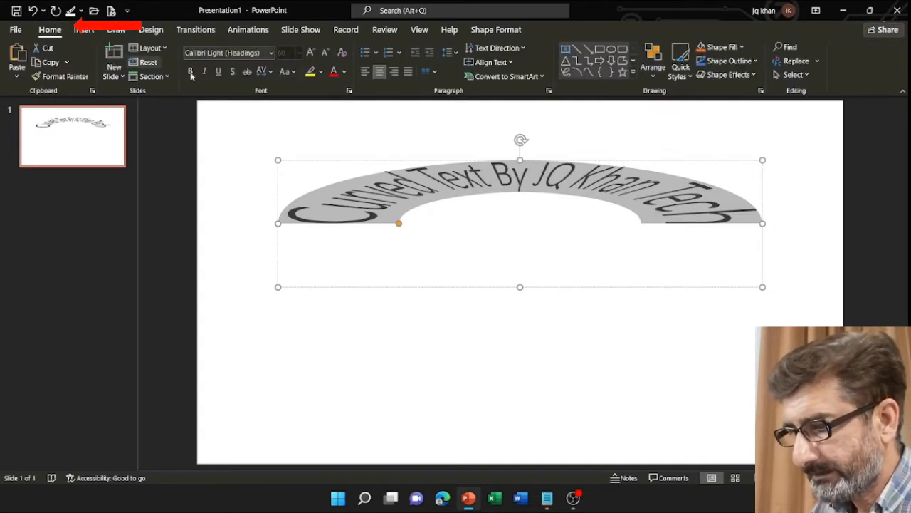
left_click(345, 72)
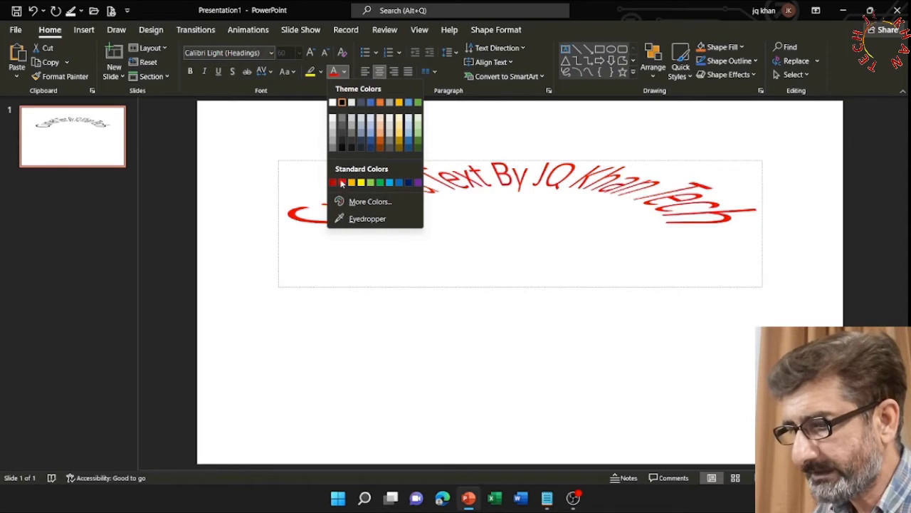
left_click(157, 11)
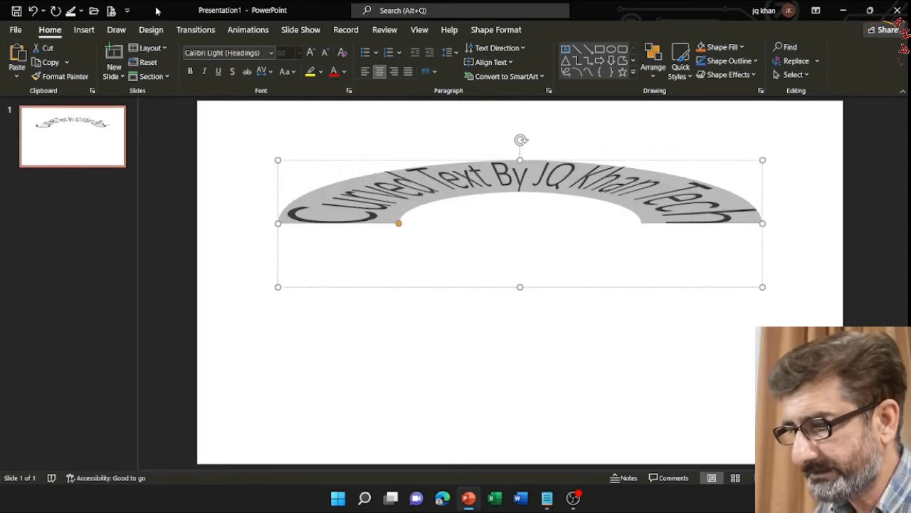
left_click(190, 71)
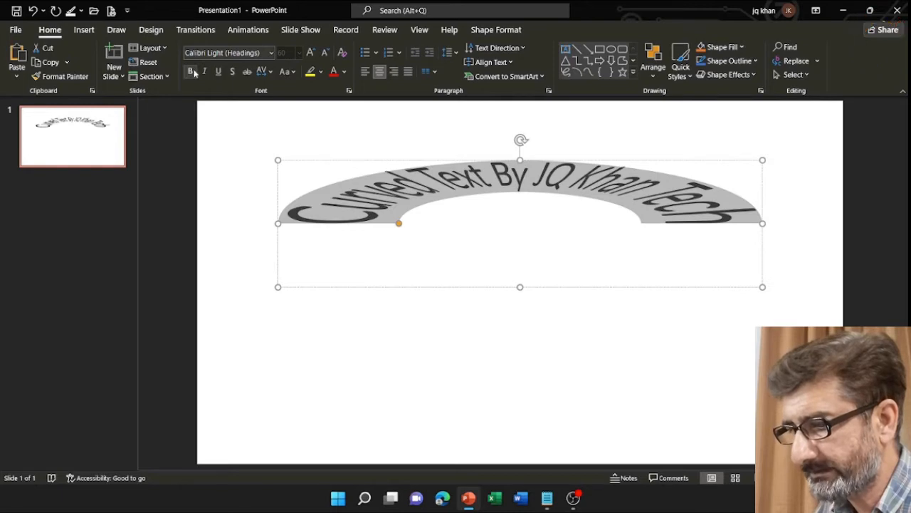
left_click(311, 54)
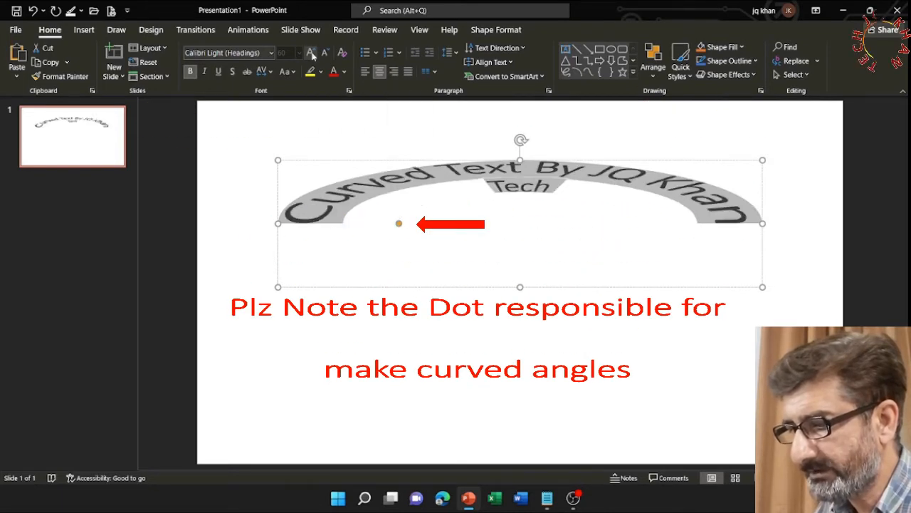
left_click(312, 55)
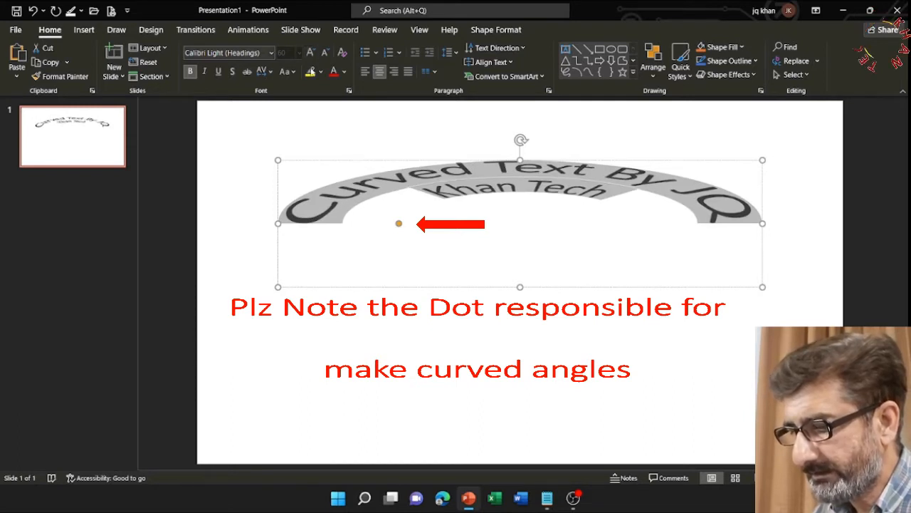
- Adjust the arch's bend inward and downward and enlarge the text box to about 10.36" wide by 5.02" high
left_click_drag(399, 224, 423, 243)
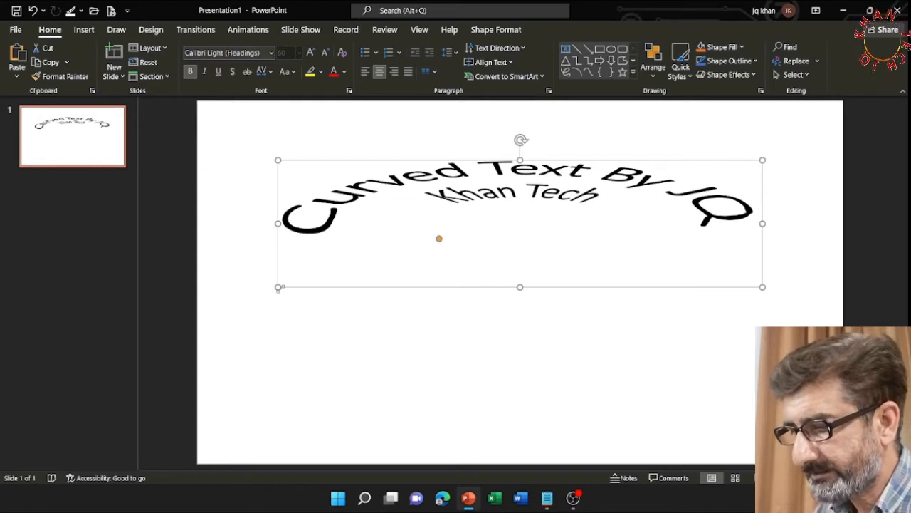
left_click_drag(278, 287, 260, 403)
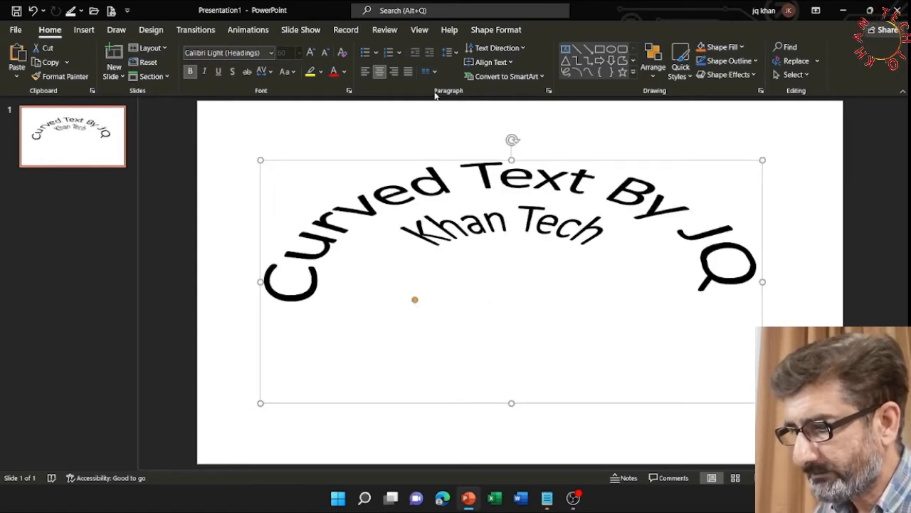
- Apply the light orange WordArt style with the darker orange outline to the arched text
left_click(496, 30)
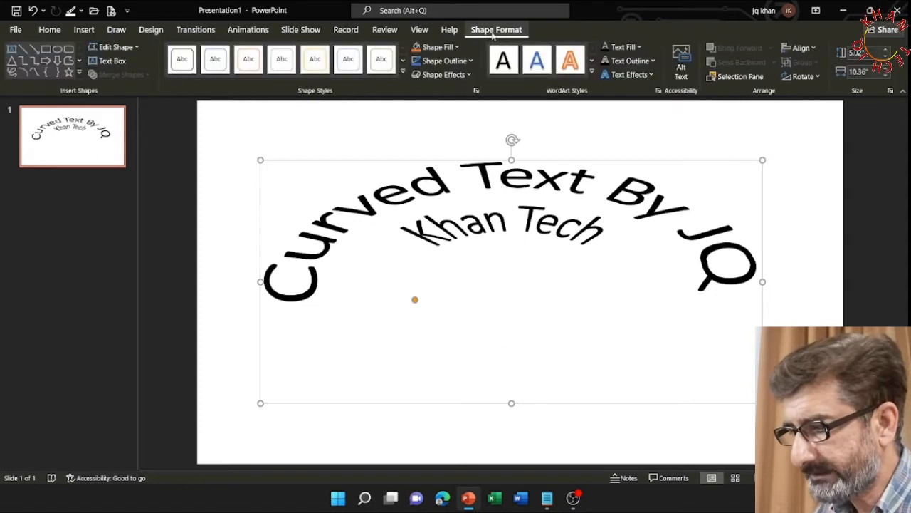
left_click(574, 63)
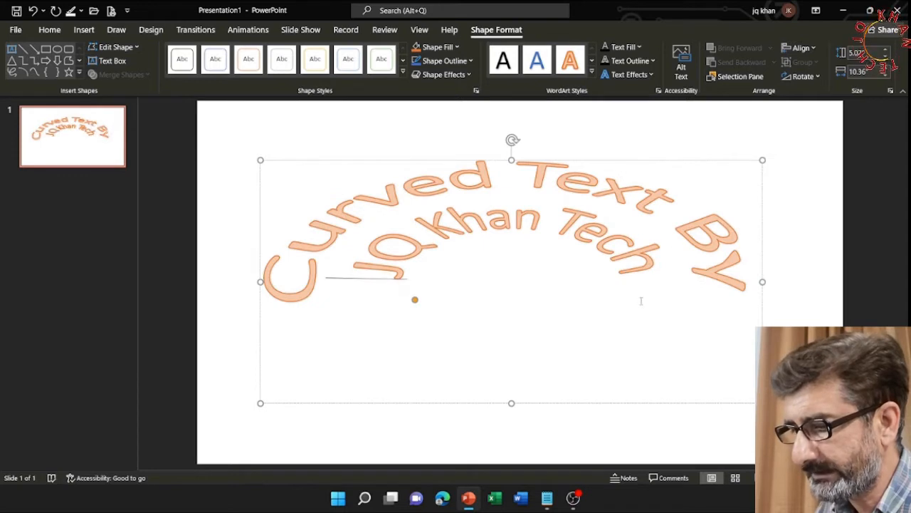
- Append several rows of asterisks after "Tech" and extend the arch's bend further inward and downward
left_click(662, 288)
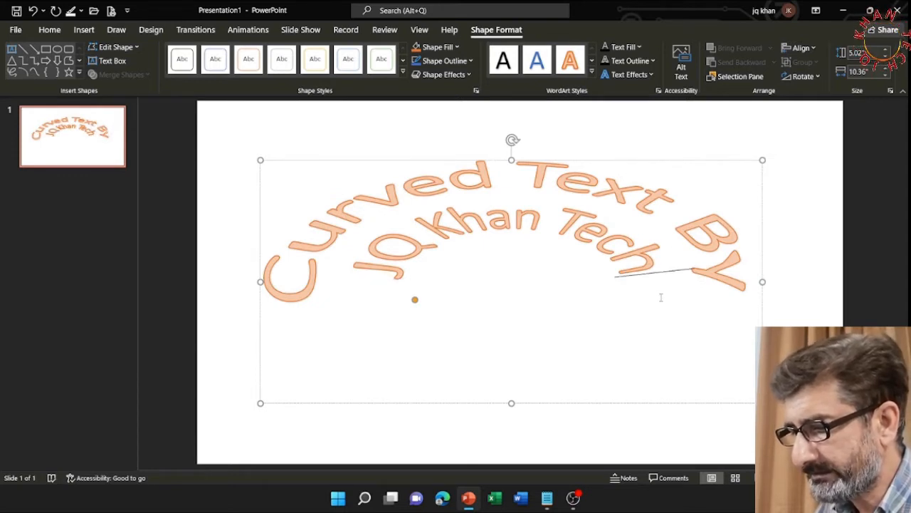
type("************************************************************")
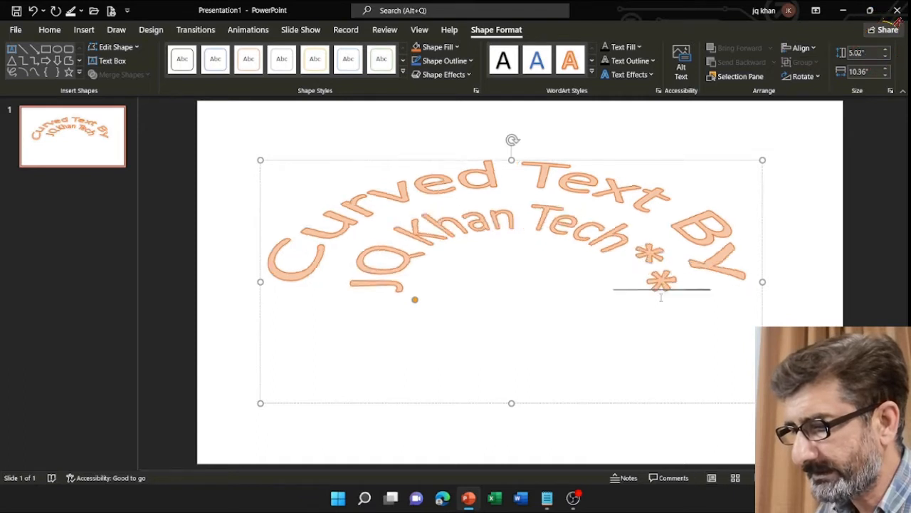
type("****************************************")
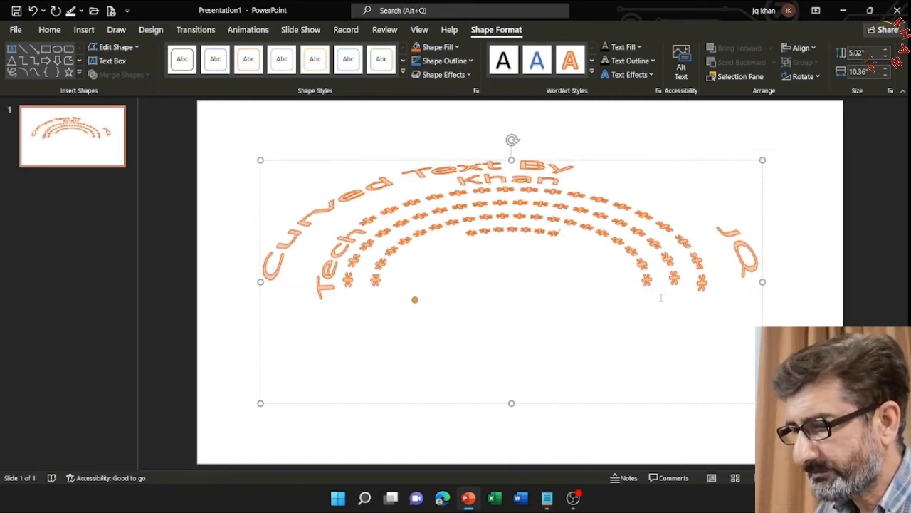
type("****************************************")
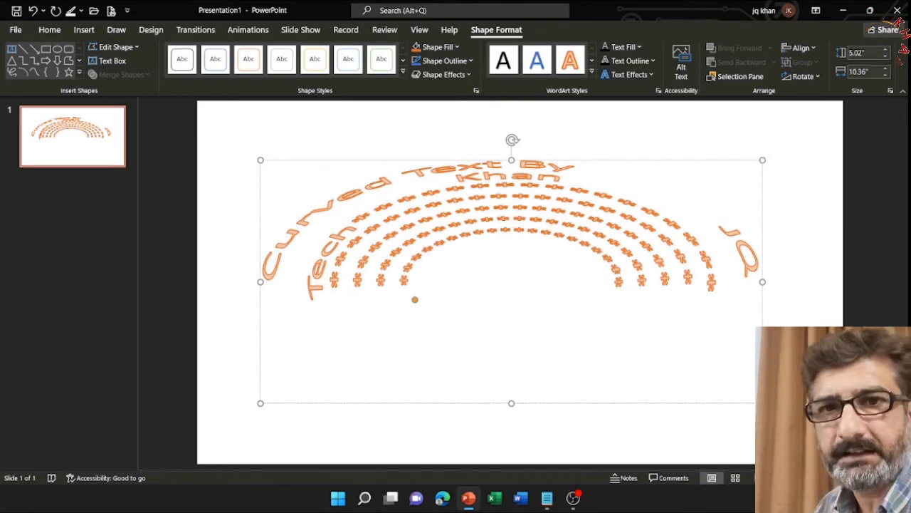
left_click_drag(415, 301, 466, 309)
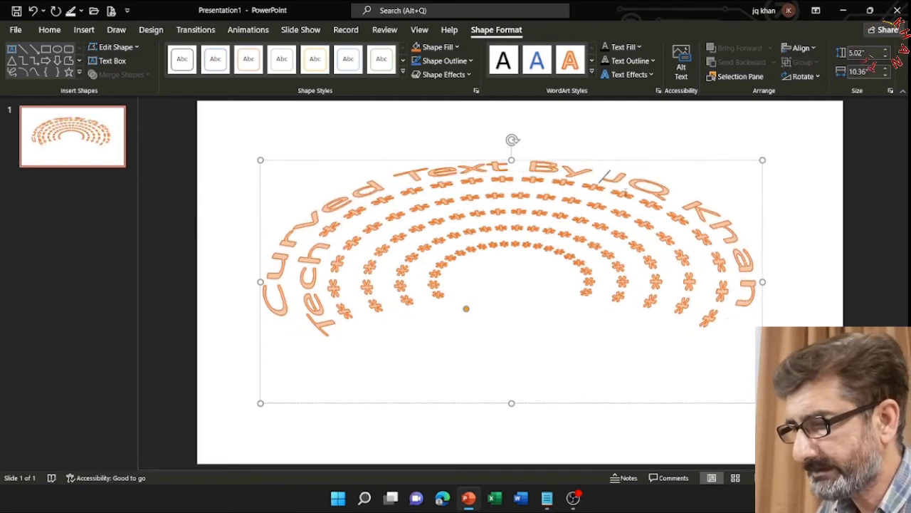
- Change the font color of the channel name at the end of the arched heading to black
left_click_drag(604, 176, 315, 245)
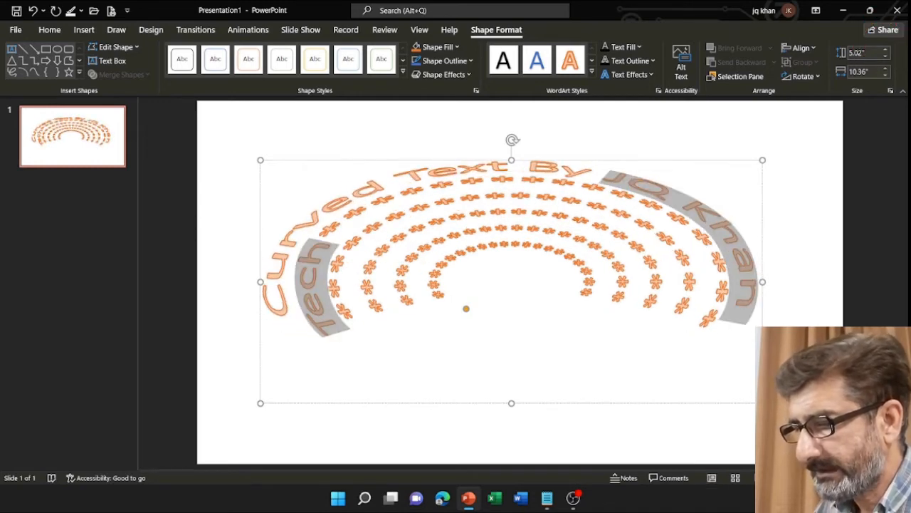
left_click(49, 30)
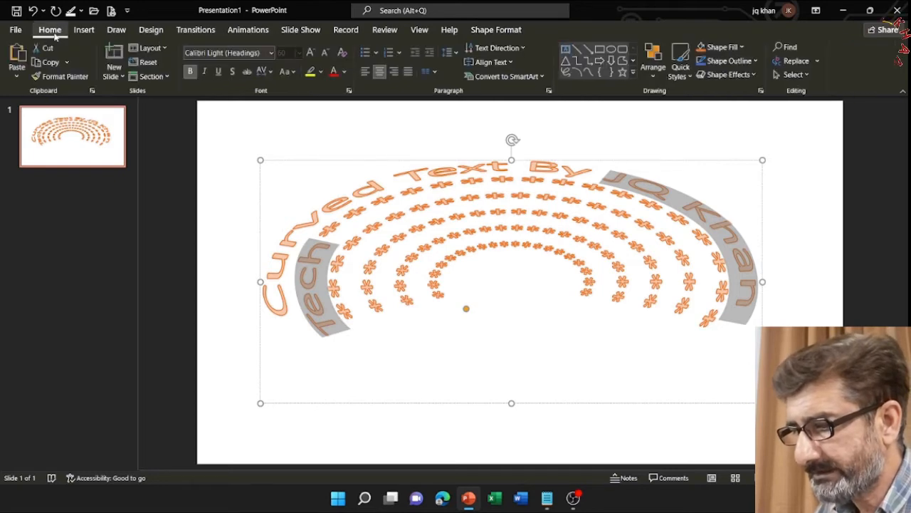
left_click(345, 72)
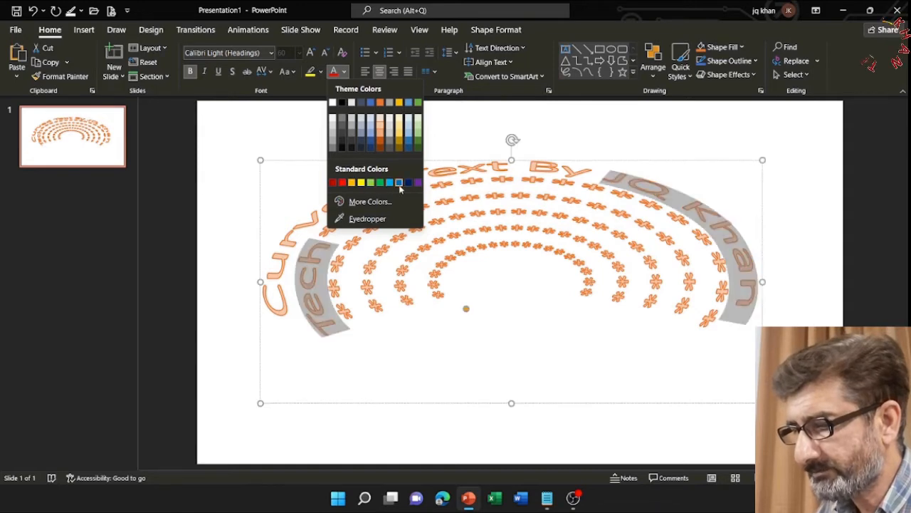
left_click(345, 147)
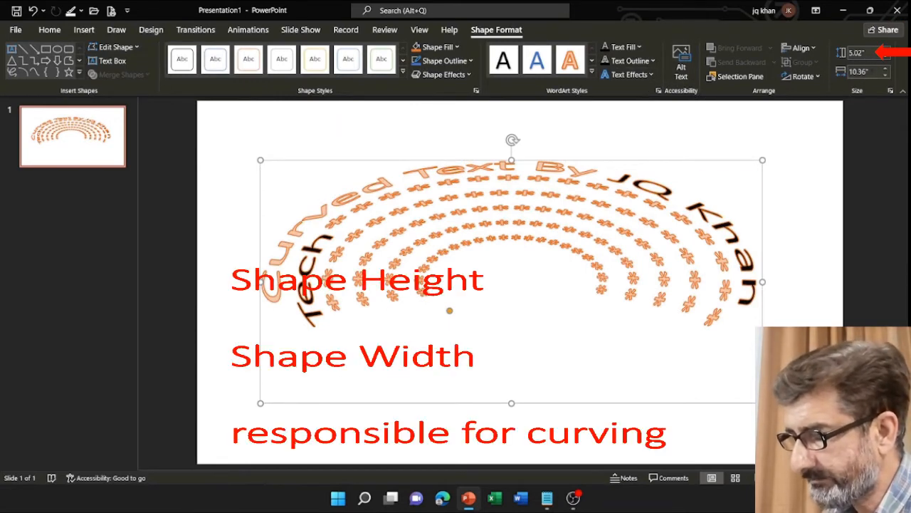
- Set the arched text box's height to 10.36", matching its width, and present the slide full screen
left_click(863, 53)
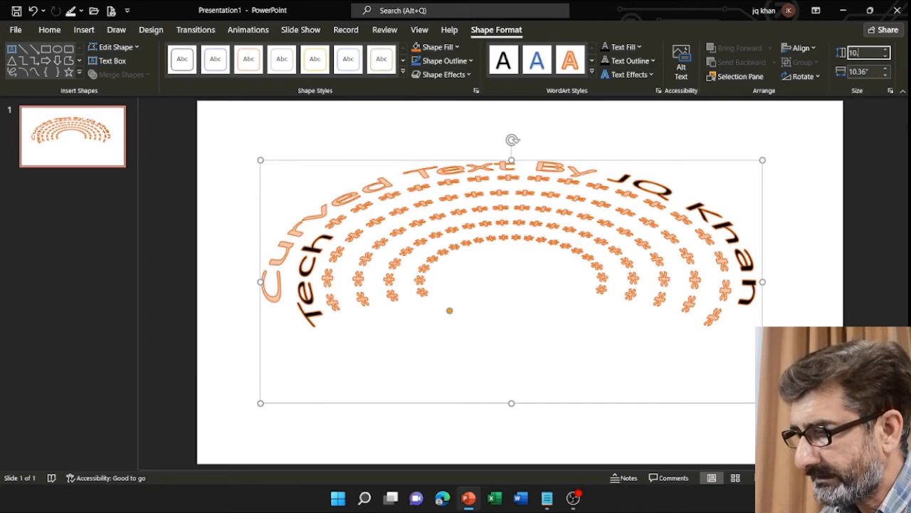
key("Return")
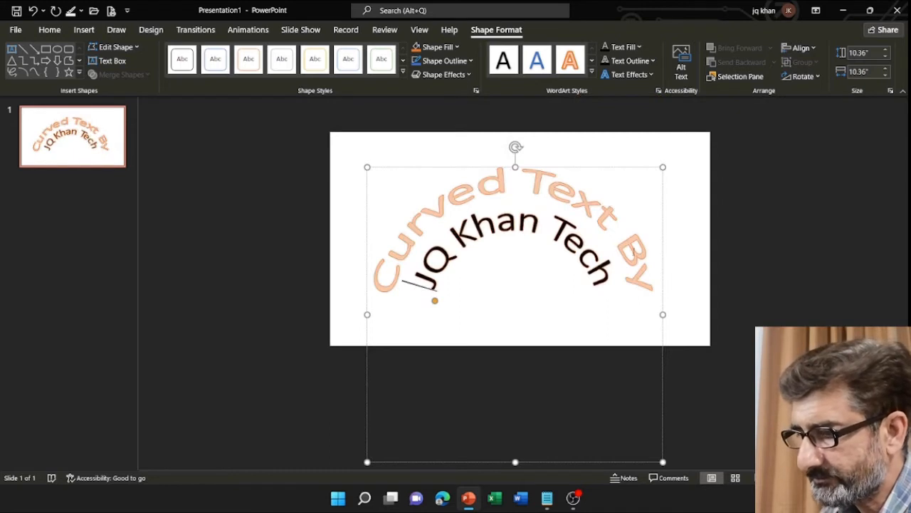
left_click(758, 245)
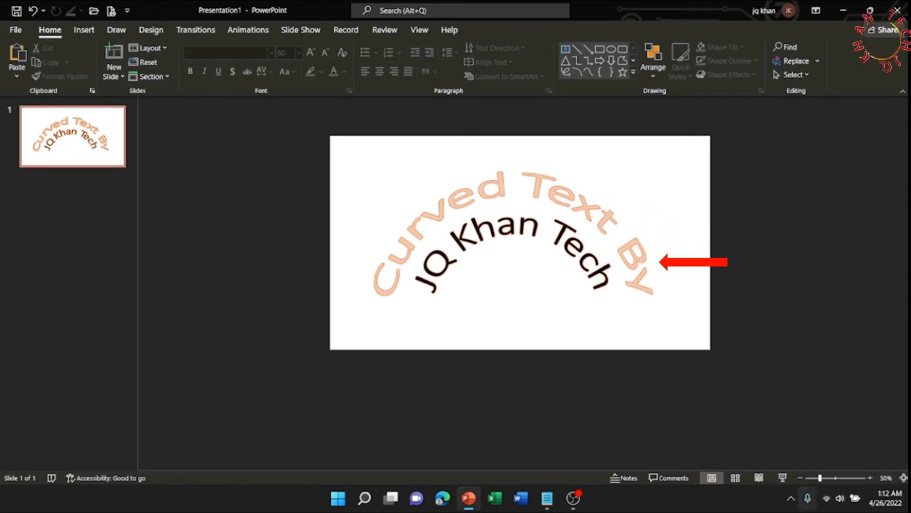
left_click(783, 478)
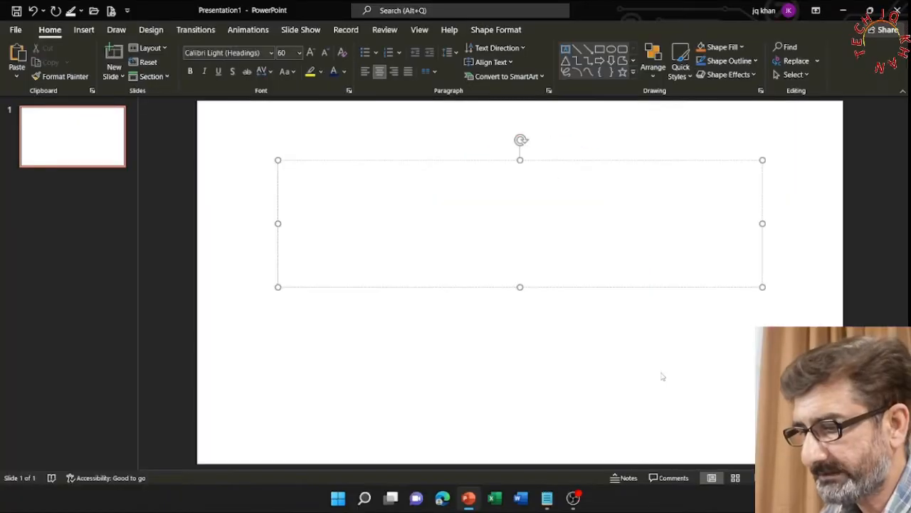
- Enter the channel name in the empty title box and apply the Warped Circle text transform to all of it
type("JQ Kh")
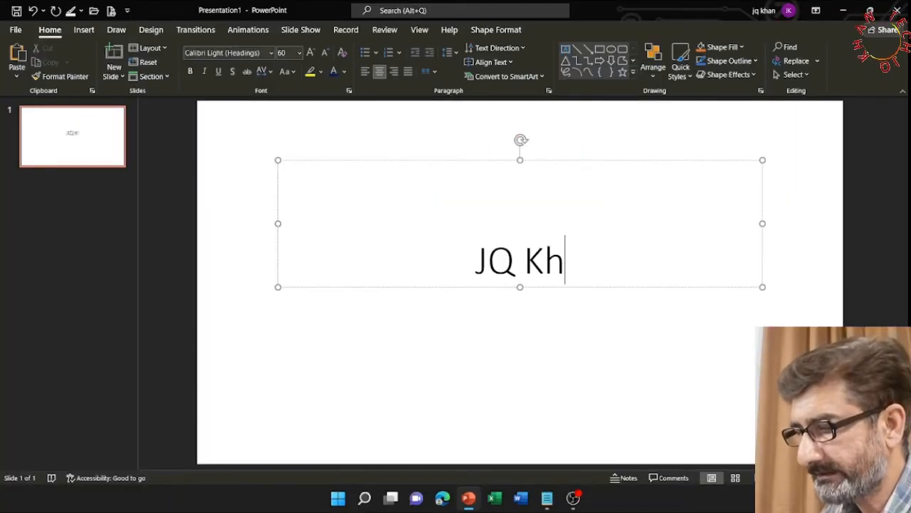
type("an Tech")
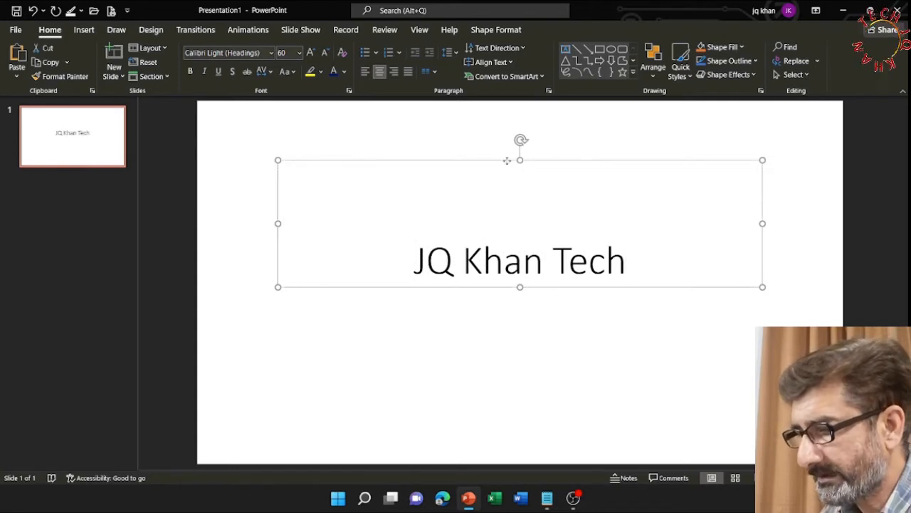
key("ctrl+a")
left_click(496, 29)
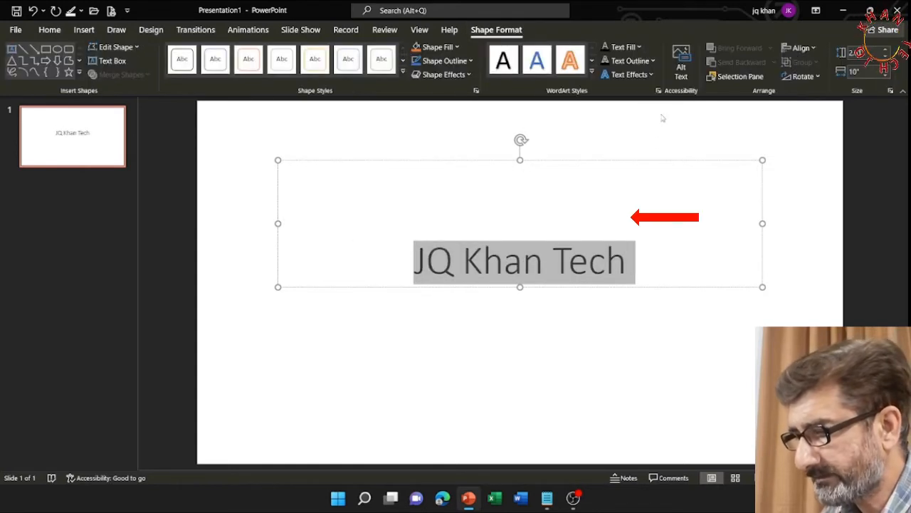
left_click(649, 75)
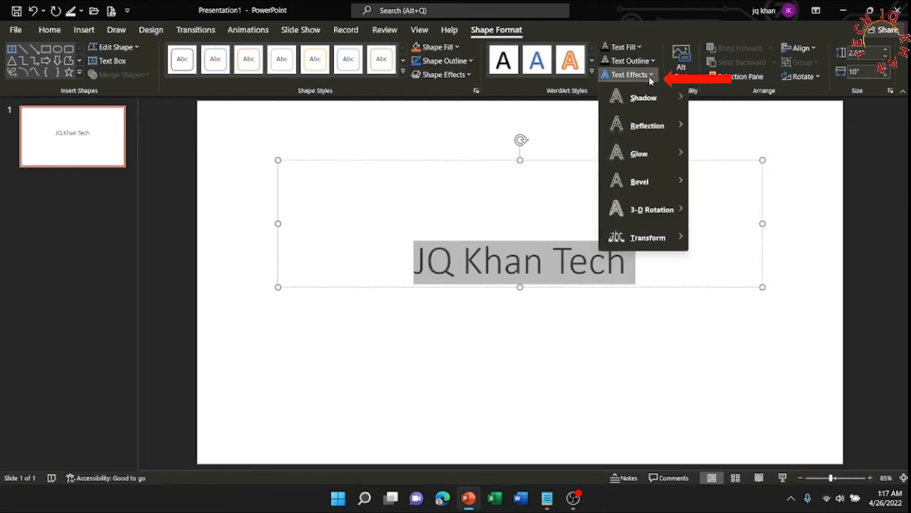
mouse_move(650, 238)
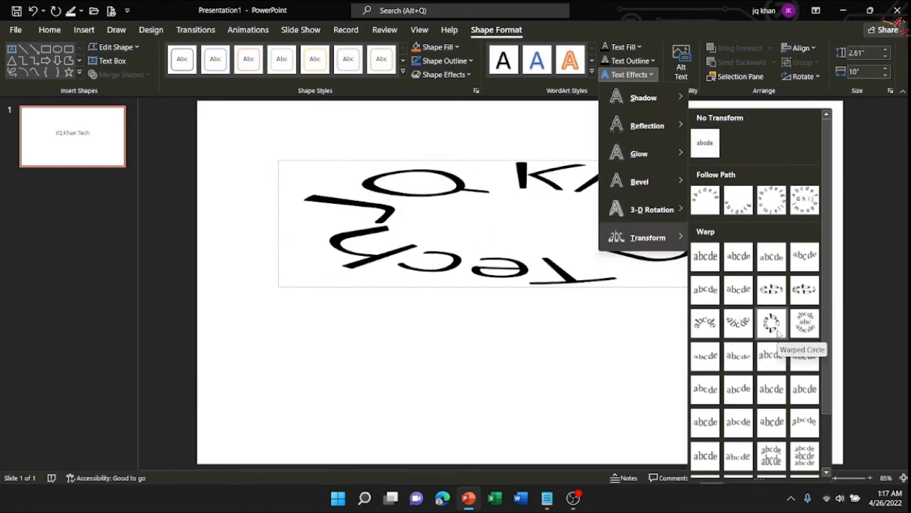
left_click(772, 324)
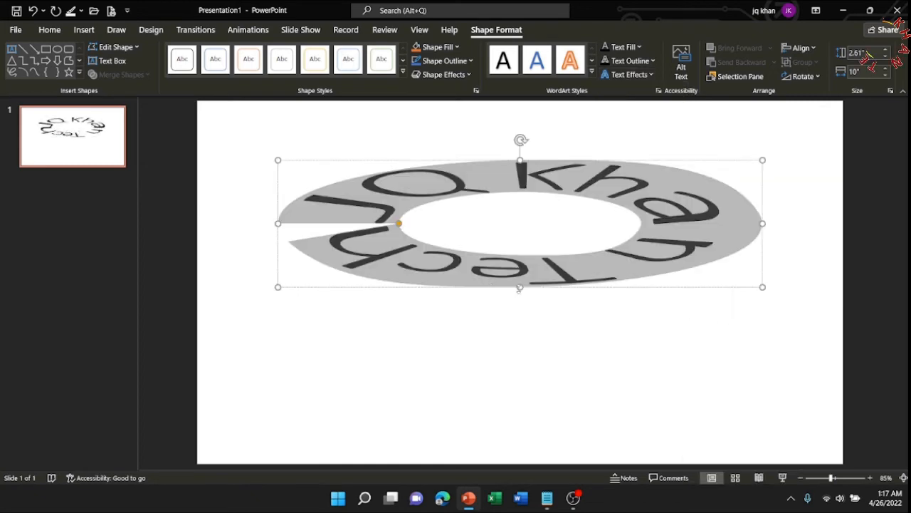
- Stretch the circular text box downward to about 5.6" high and increase its font size by one step
left_click_drag(520, 289, 499, 430)
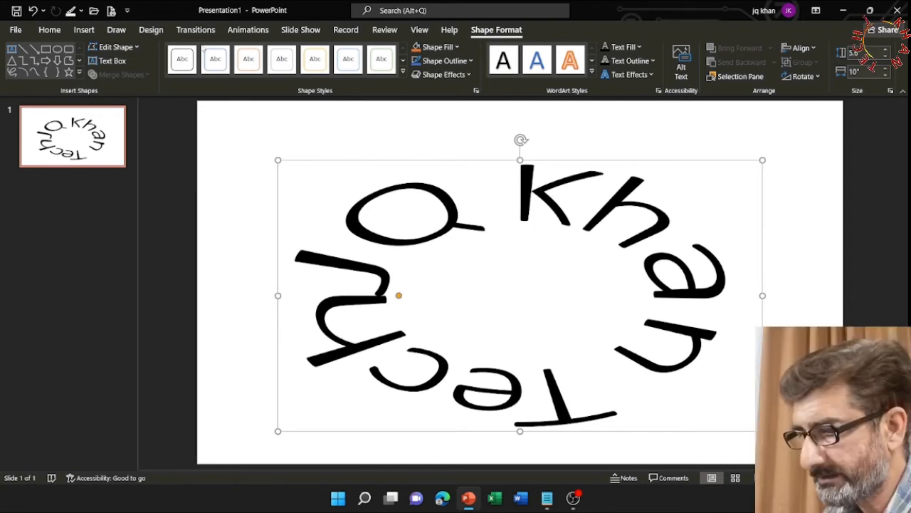
left_click(47, 30)
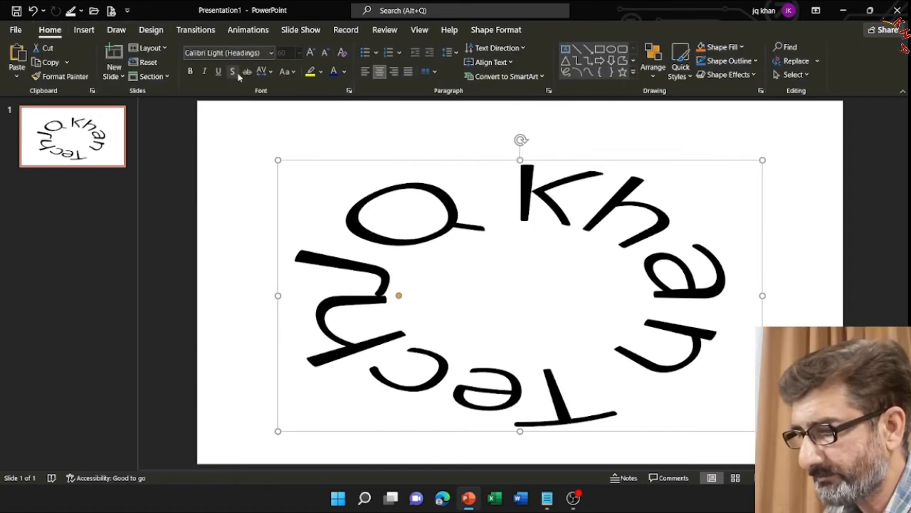
left_click(310, 56)
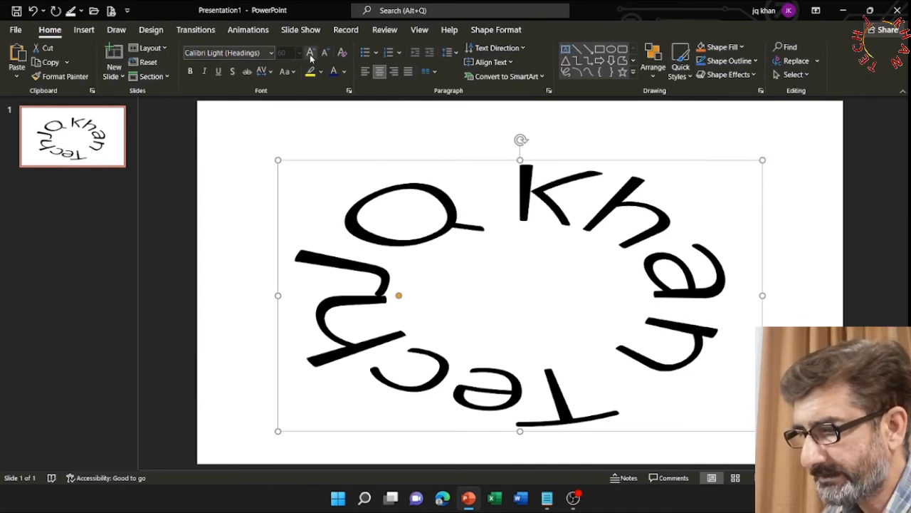
- Color the first word of the circular text, the two initials, with the standard red
left_click(511, 224)
left_click_drag(511, 223, 351, 276)
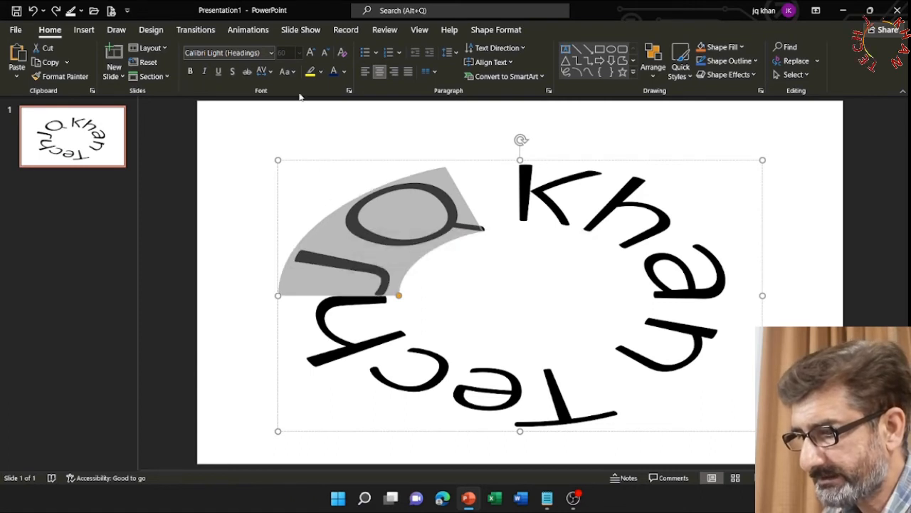
left_click(345, 72)
left_click(347, 72)
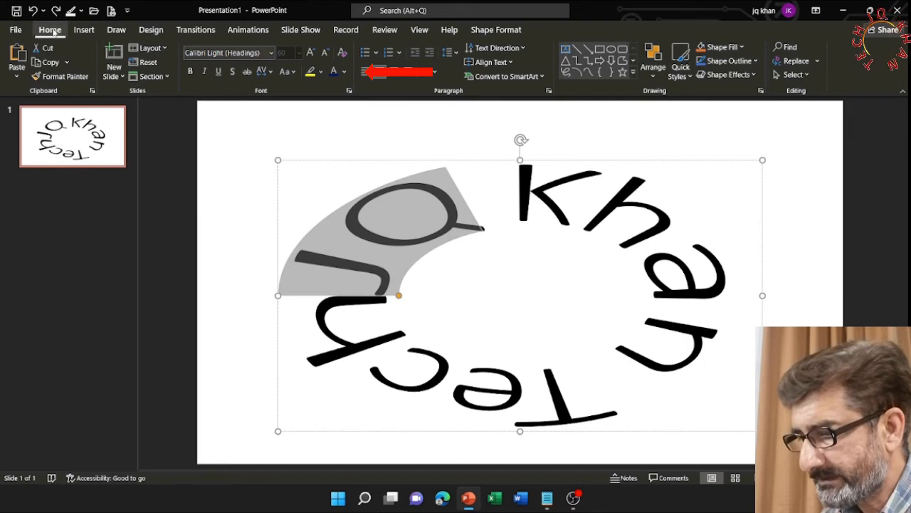
left_click(344, 73)
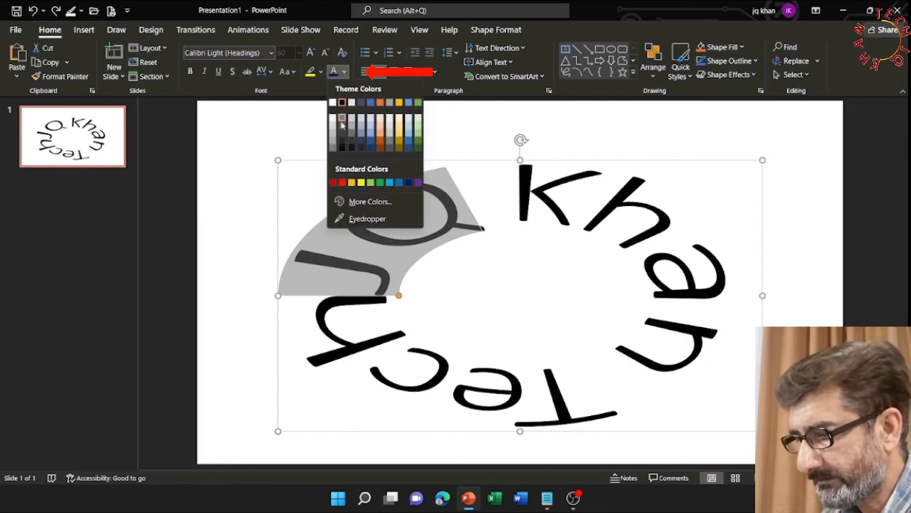
left_click(341, 182)
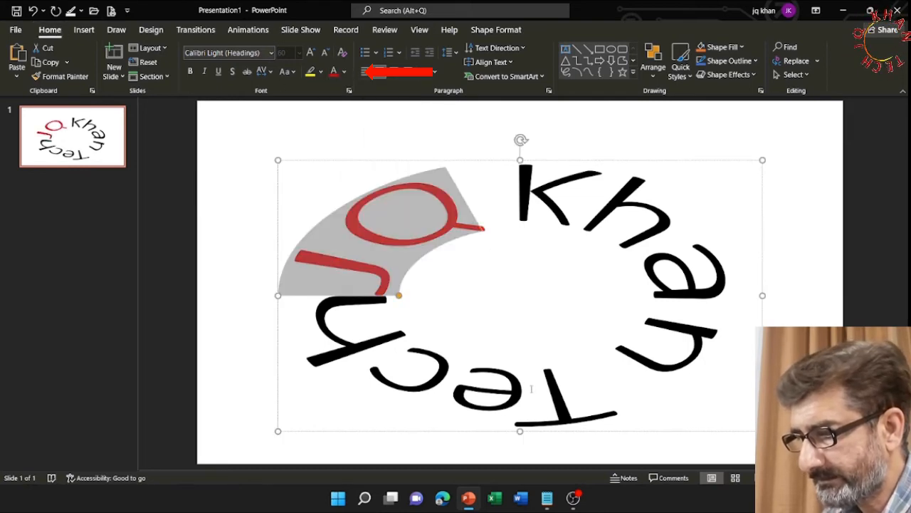
- Color the second word of the circular text with the standard green
left_click_drag(519, 192, 679, 356)
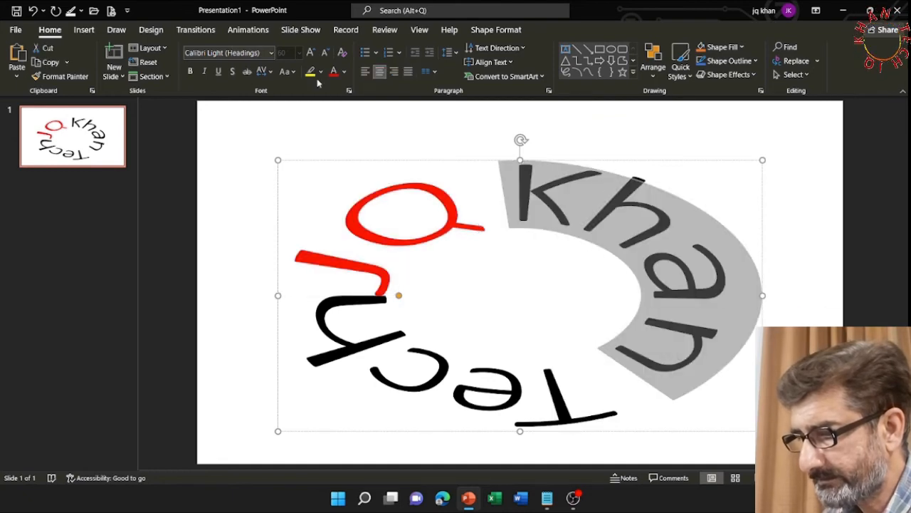
left_click(346, 74)
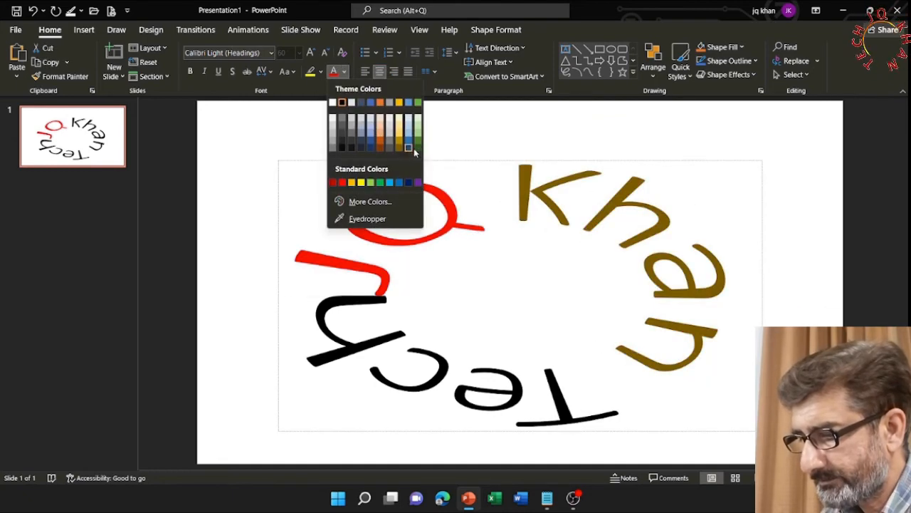
left_click(383, 182)
- Color the word "Tech" in the circular text with the standard yellow and deselect the text box
left_click_drag(617, 412, 344, 308)
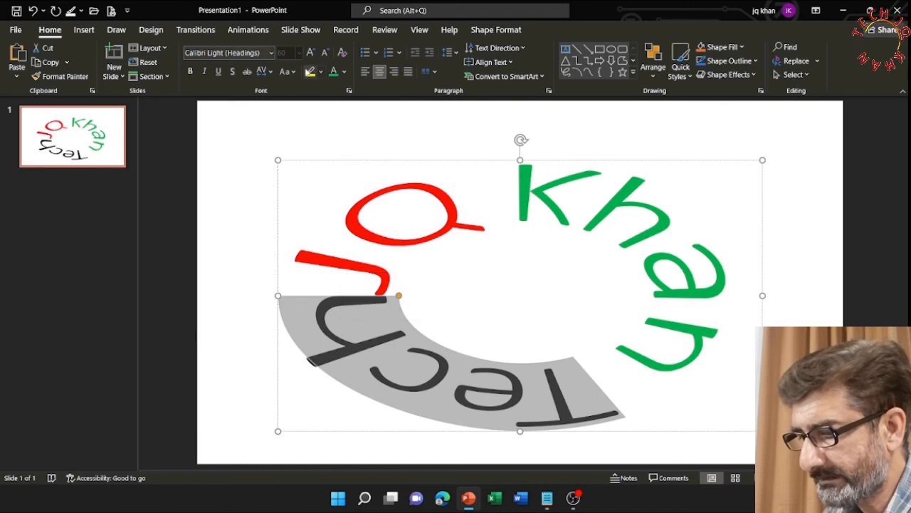
left_click(344, 71)
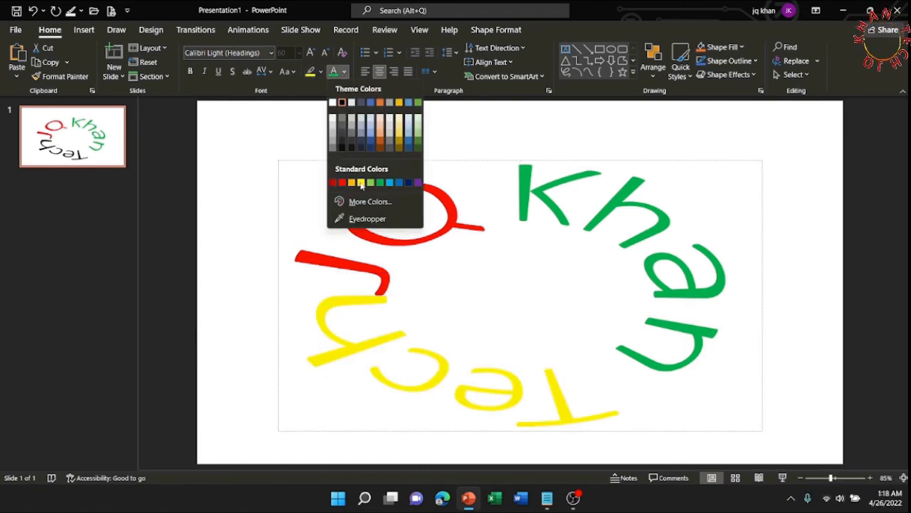
left_click(361, 182)
left_click(258, 280)
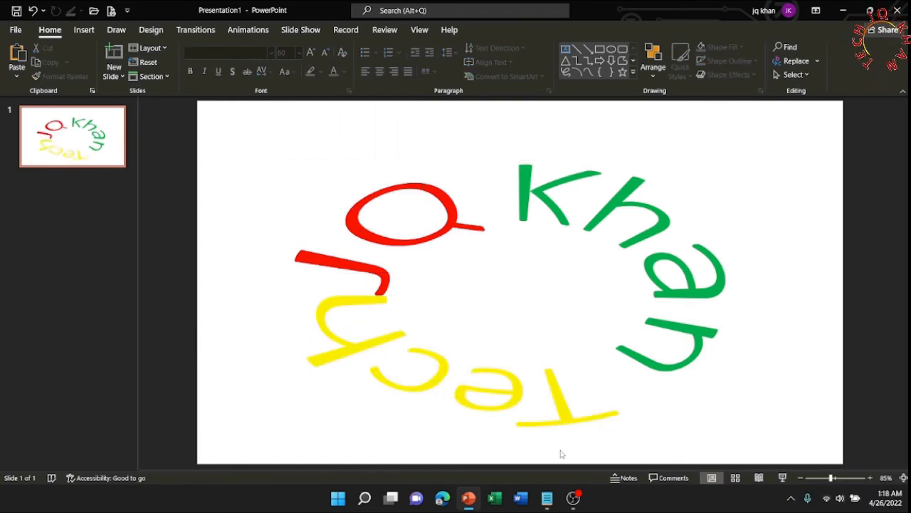
- Set the height of the circular text box to 6.3"
left_click(542, 220)
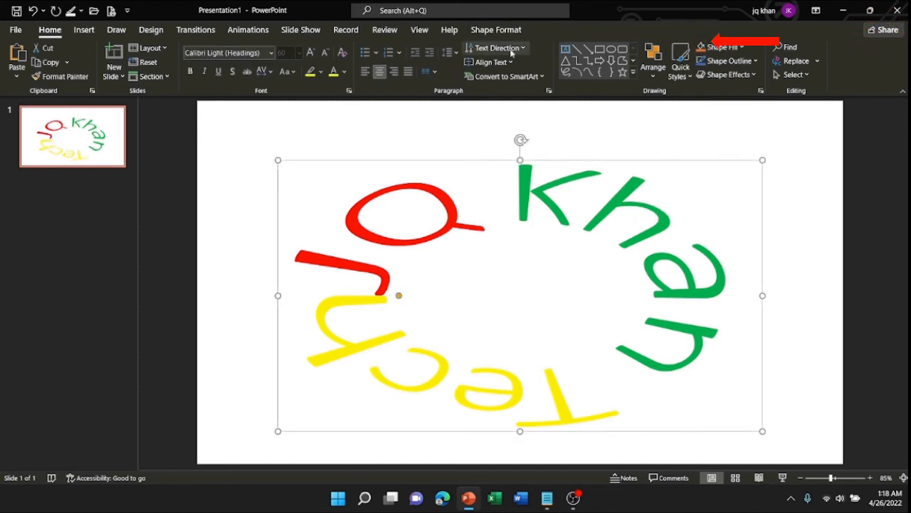
left_click(496, 29)
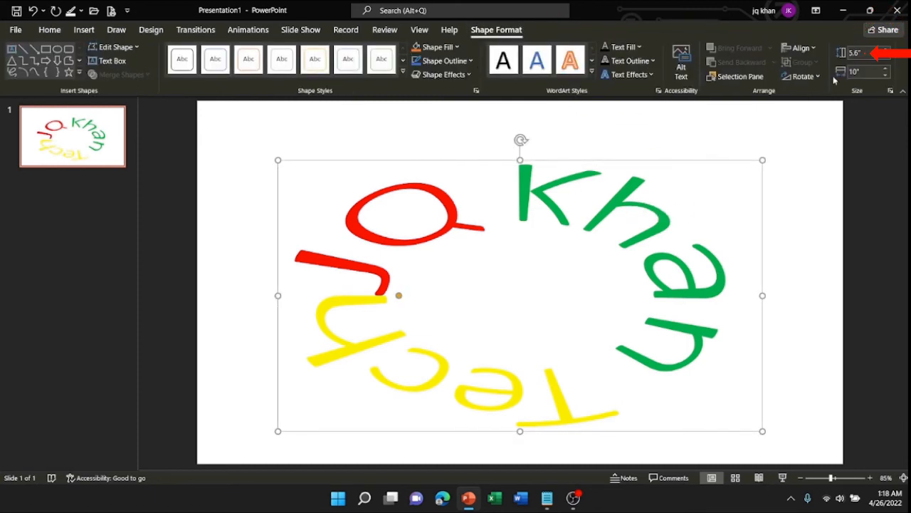
left_click(888, 53)
left_click(888, 53)
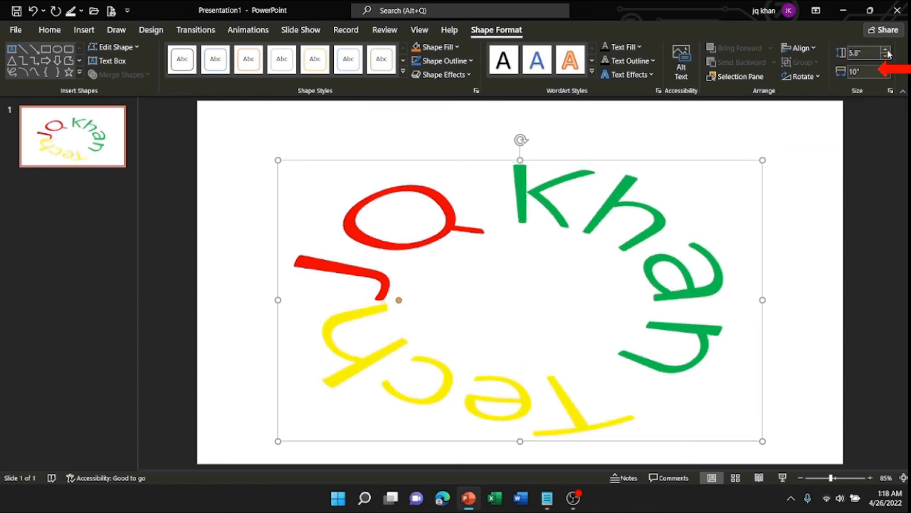
left_click(888, 53)
left_click(887, 53)
left_click(888, 53)
left_click(888, 53)
left_click(887, 53)
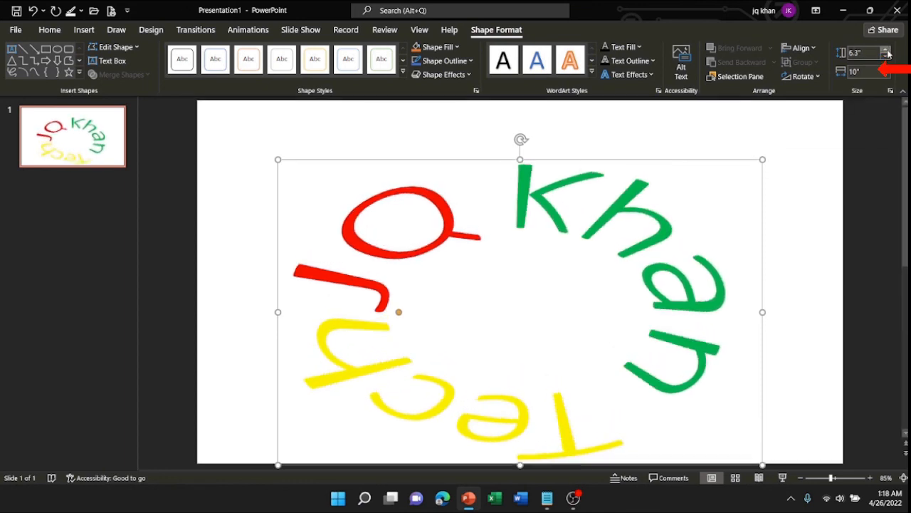
- Set the width of the circular text box to 10.1"
left_click(887, 75)
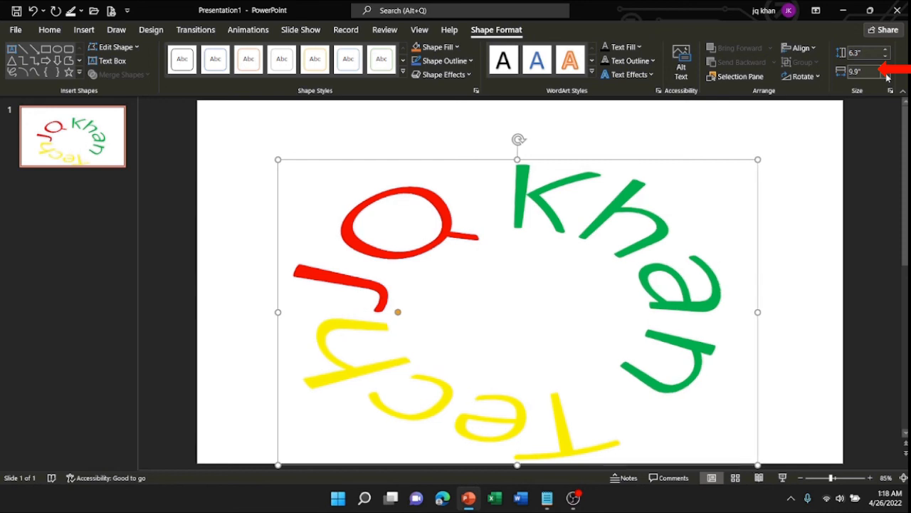
left_click(887, 75)
left_click(888, 75)
left_click(888, 76)
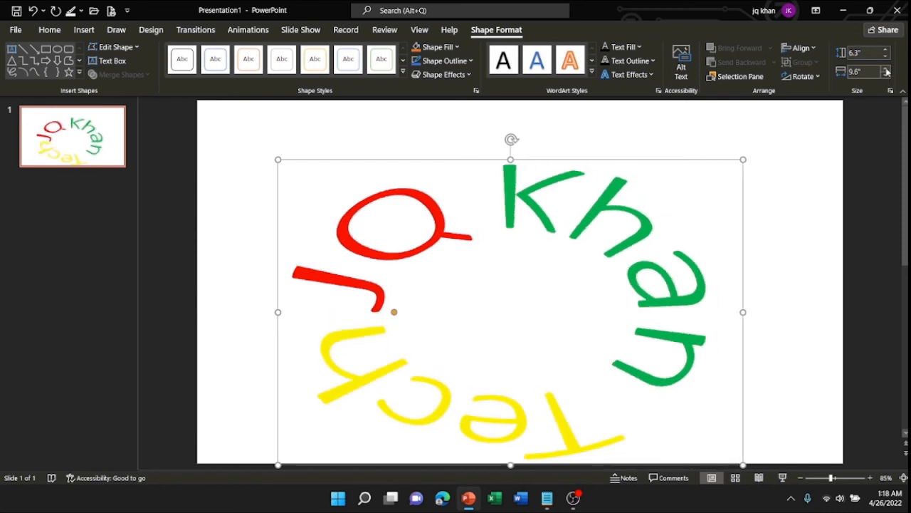
left_click(886, 69)
left_click(886, 69)
left_click(887, 69)
left_click(887, 69)
left_click(886, 69)
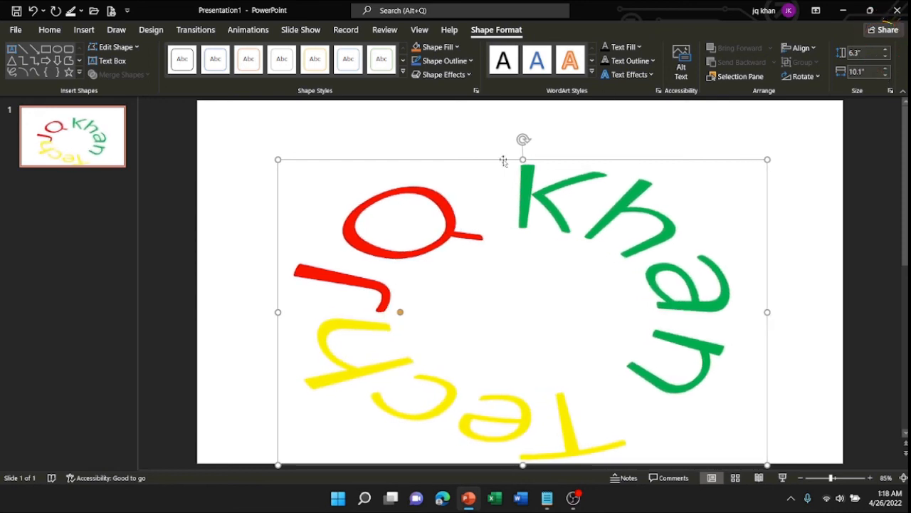
- Move the circular text box up and slightly right so it fits on the slide, and present the slide full screen
left_click_drag(503, 160, 508, 129)
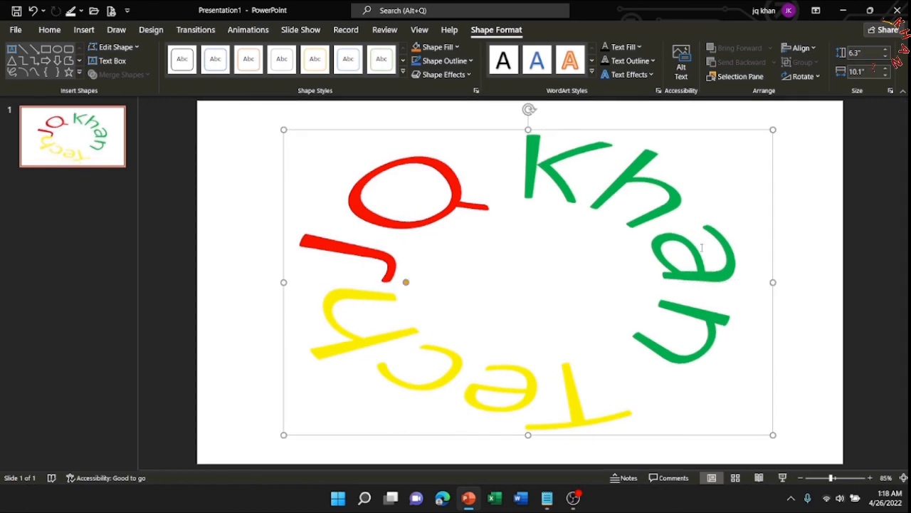
left_click(783, 477)
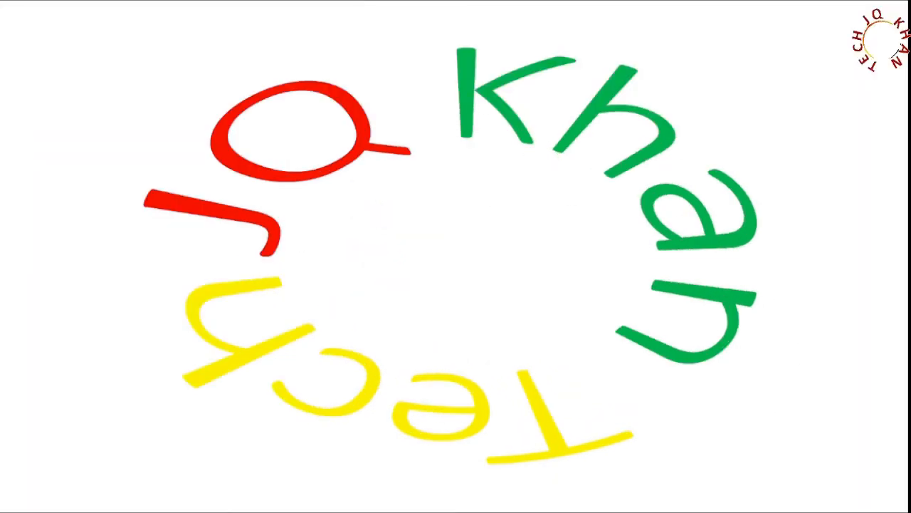